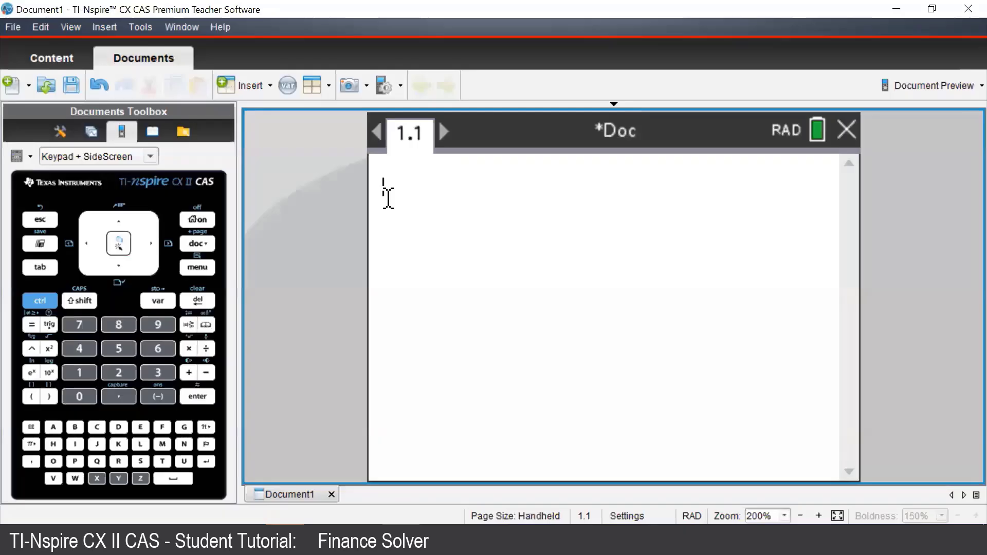
Launch Finance Solver from the main menu's 8 Finance submenu, with all fields at defaults
{"action": "left_click", "coordinate": [198, 267]}
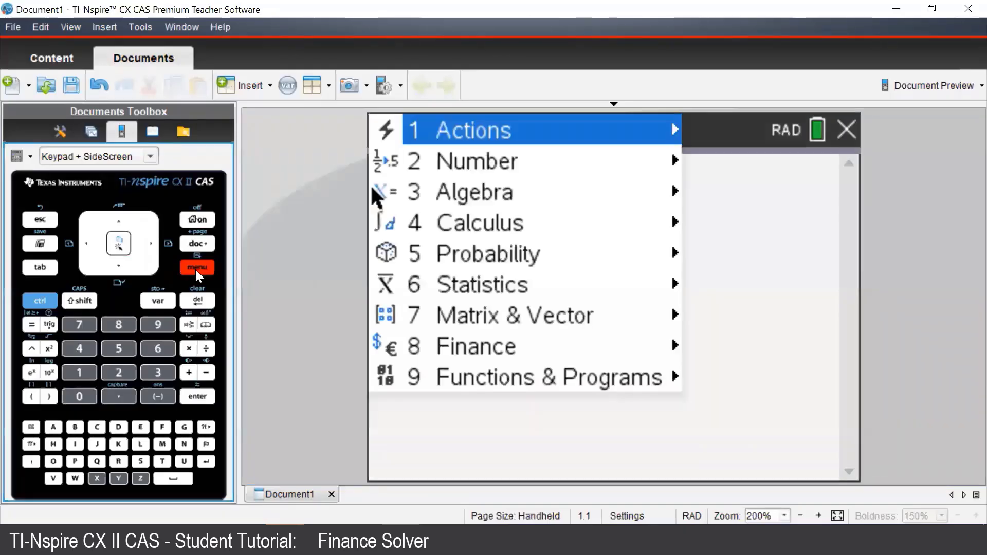
{"action": "left_click", "coordinate": [119, 269]}
{"action": "left_click", "coordinate": [120, 269]}
{"action": "left_click", "coordinate": [119, 269]}
{"action": "left_click", "coordinate": [120, 268]}
{"action": "left_click", "coordinate": [120, 269]}
{"action": "left_click", "coordinate": [120, 269]}
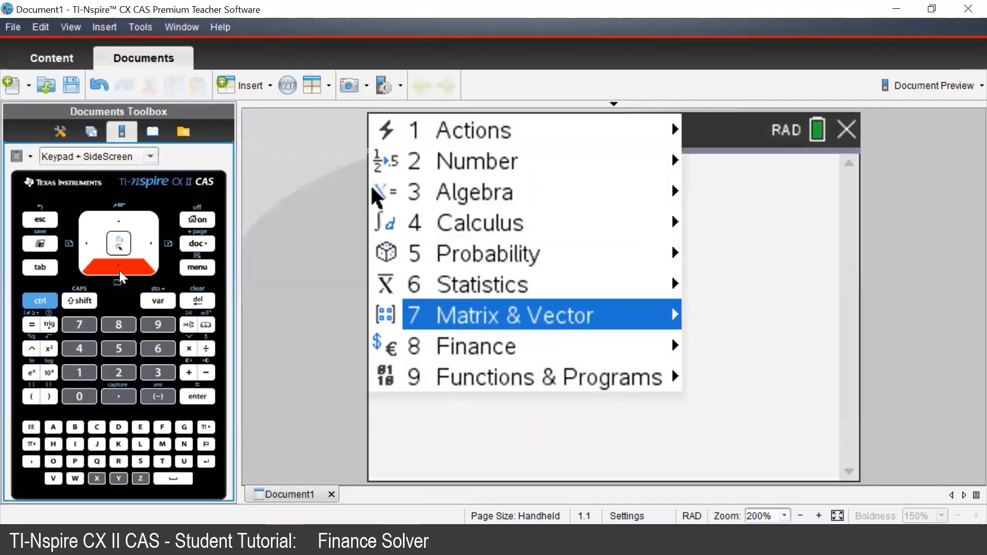
{"action": "left_click", "coordinate": [120, 269]}
{"action": "left_click", "coordinate": [119, 247]}
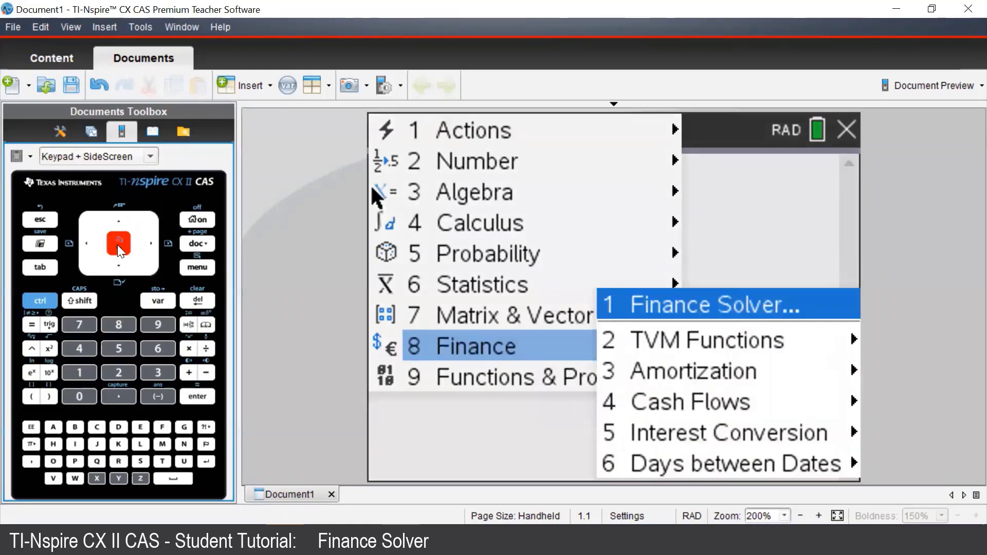
{"action": "left_click", "coordinate": [118, 245]}
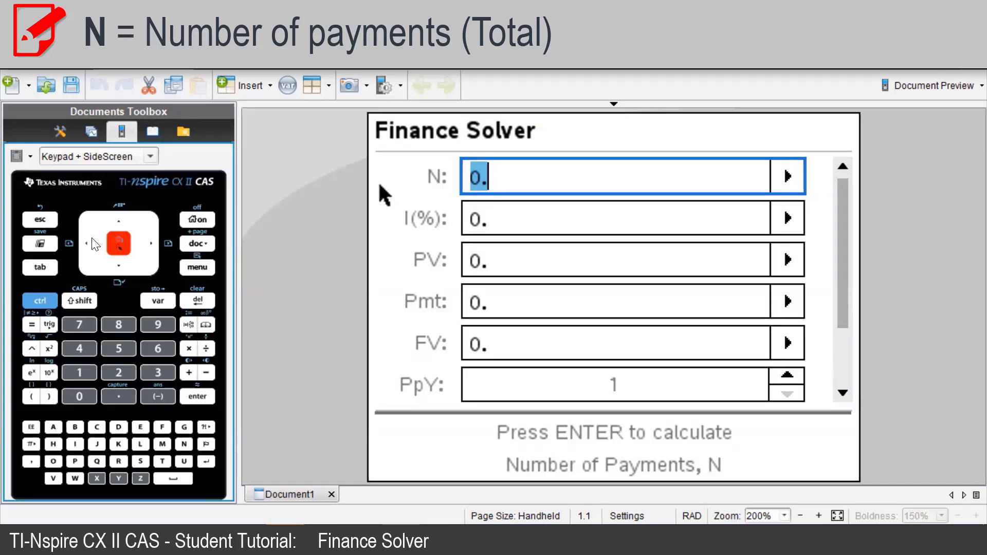
{"action": "left_click", "coordinate": [45, 267]}
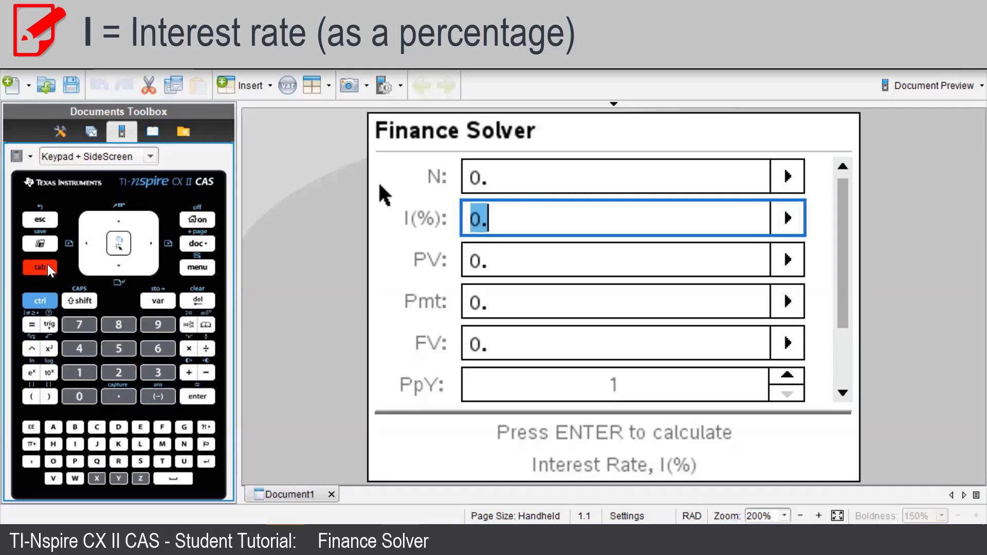
{"action": "left_click", "coordinate": [47, 266]}
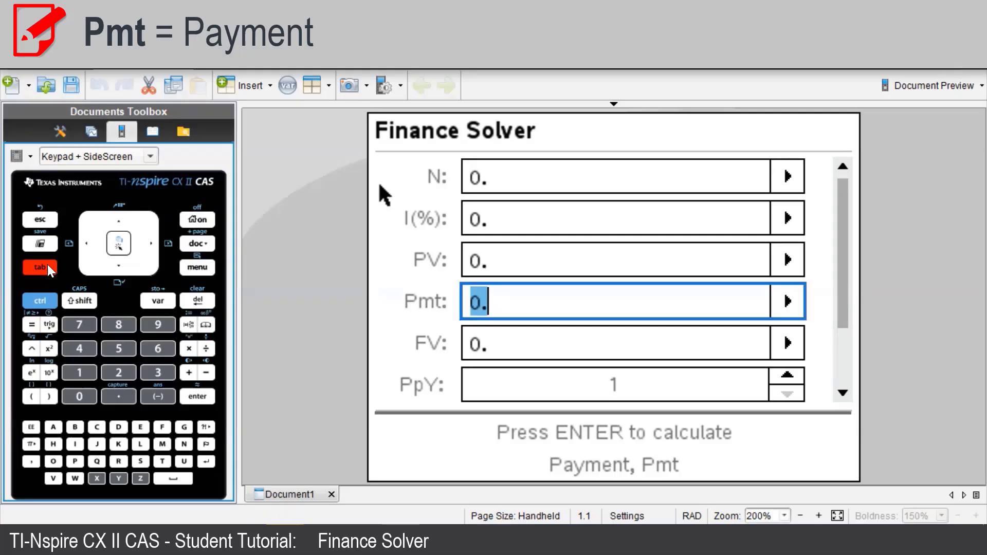
{"action": "left_click", "coordinate": [47, 264]}
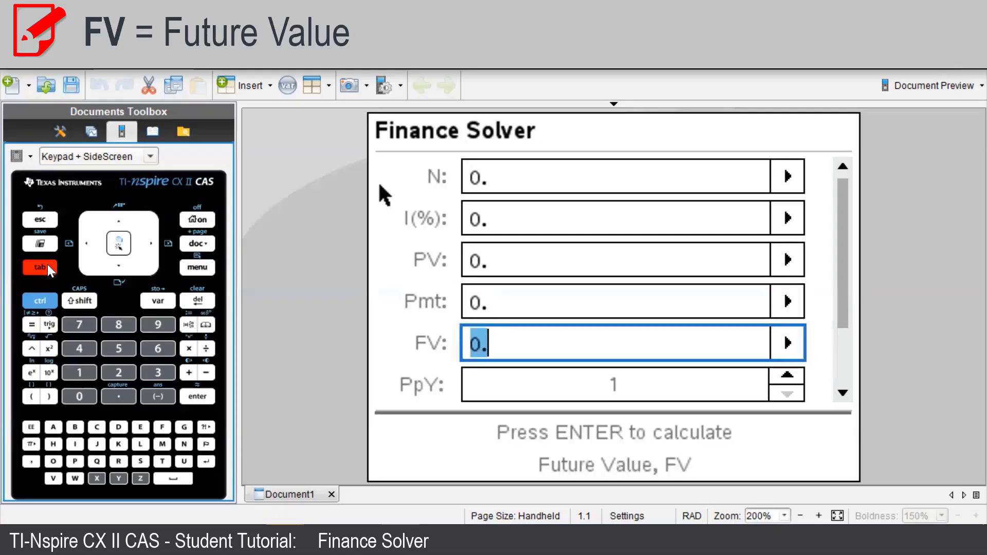
{"action": "left_click", "coordinate": [47, 265]}
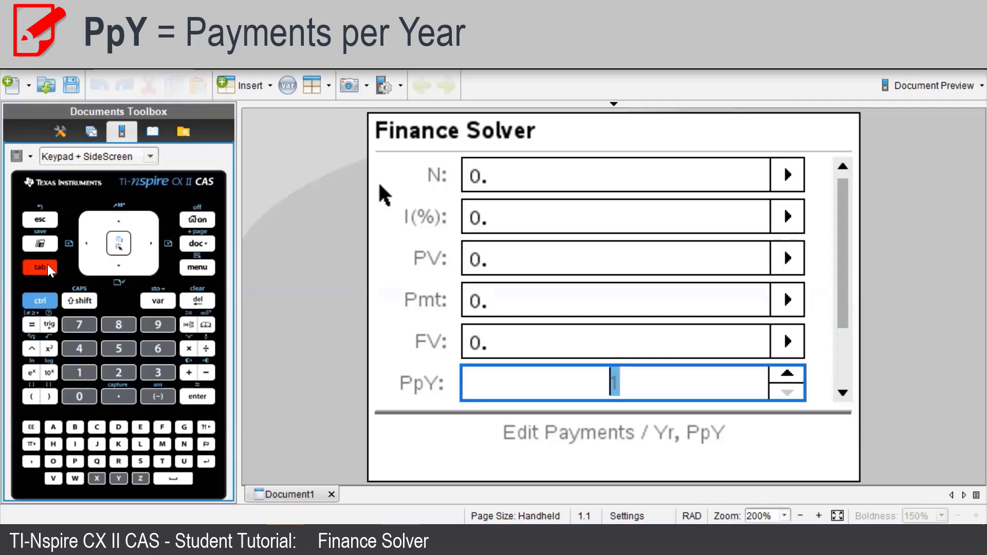
{"action": "left_click", "coordinate": [47, 264]}
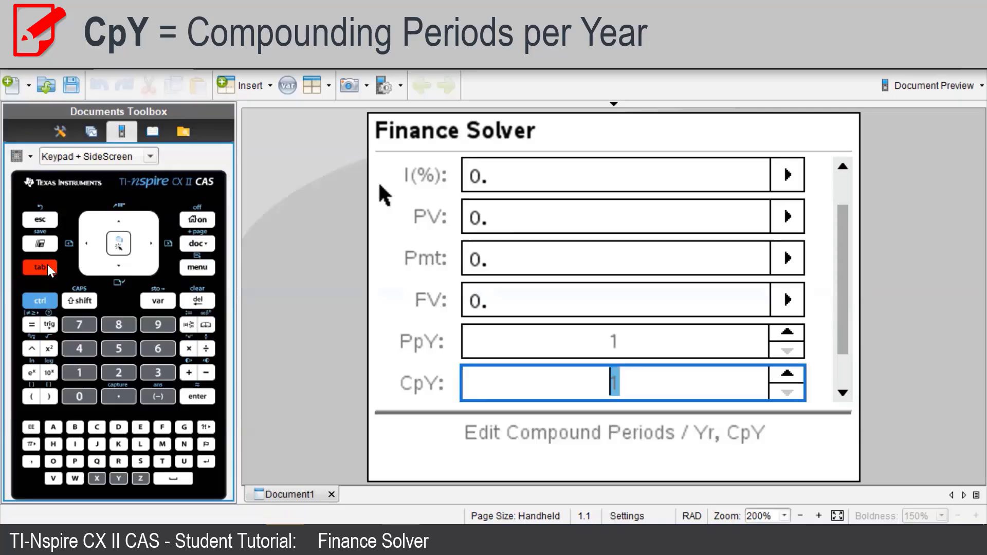
{"action": "left_click", "coordinate": [46, 264]}
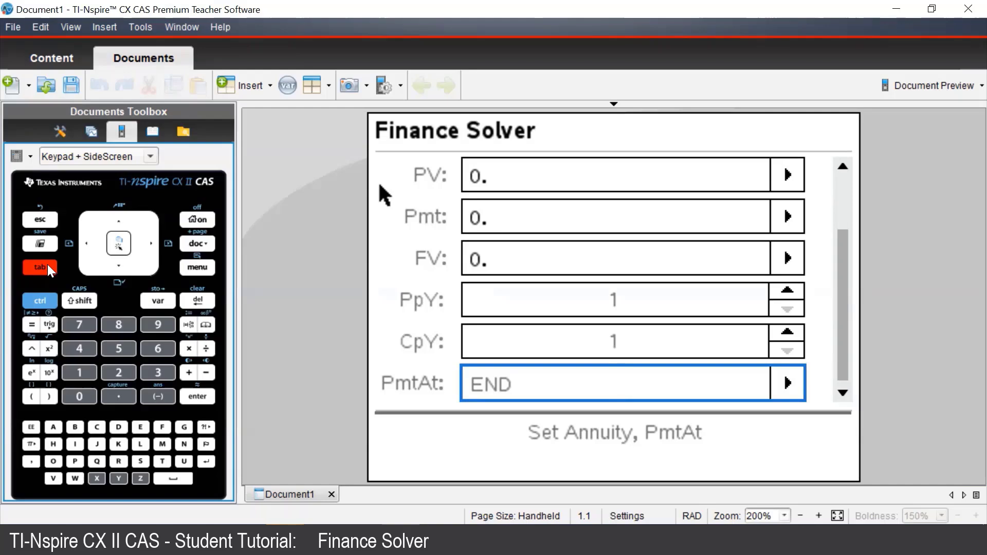
Enter 3.1 as the interest rate I(%)
{"action": "left_click", "coordinate": [47, 265]}
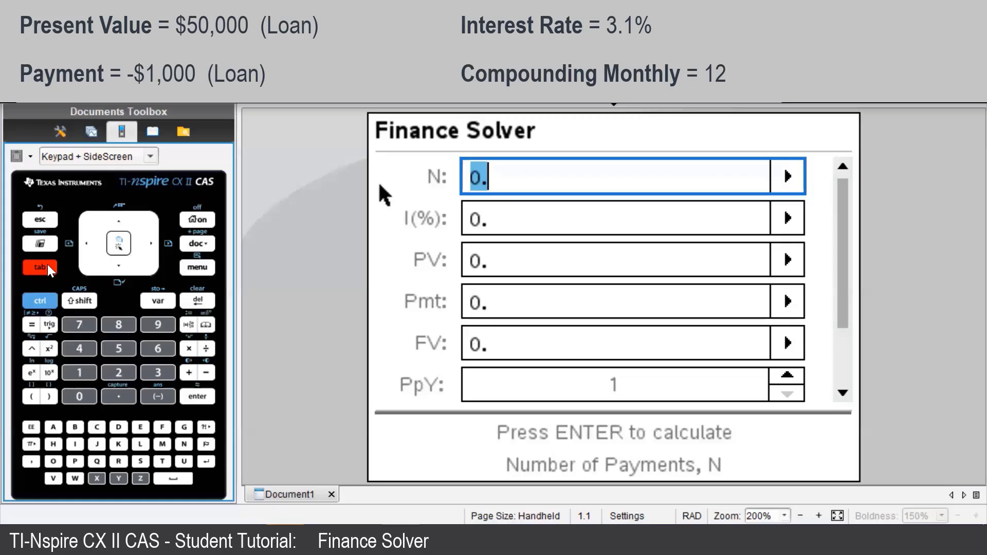
{"action": "left_click", "coordinate": [47, 265]}
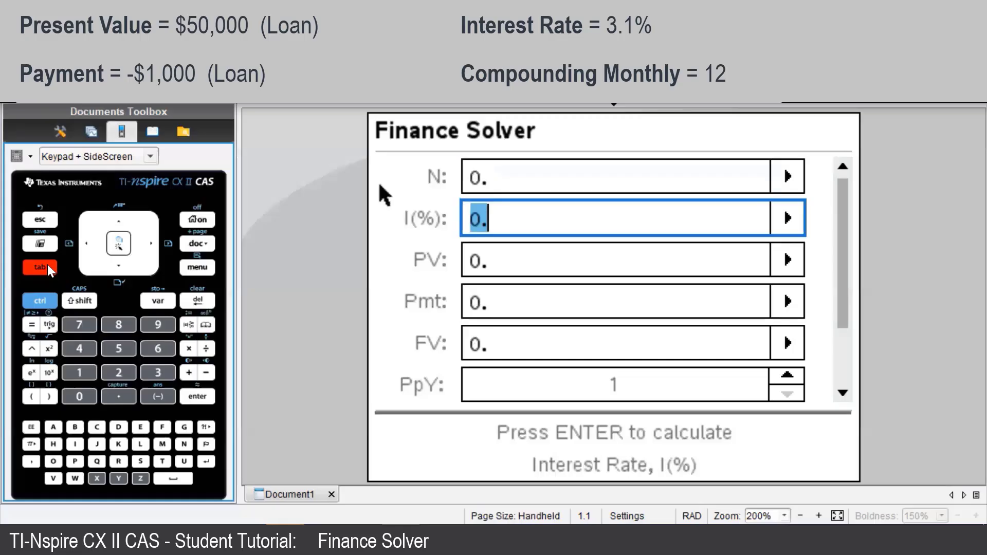
{"action": "left_click", "coordinate": [159, 372]}
{"action": "left_click", "coordinate": [117, 397]}
{"action": "left_click", "coordinate": [81, 379]}
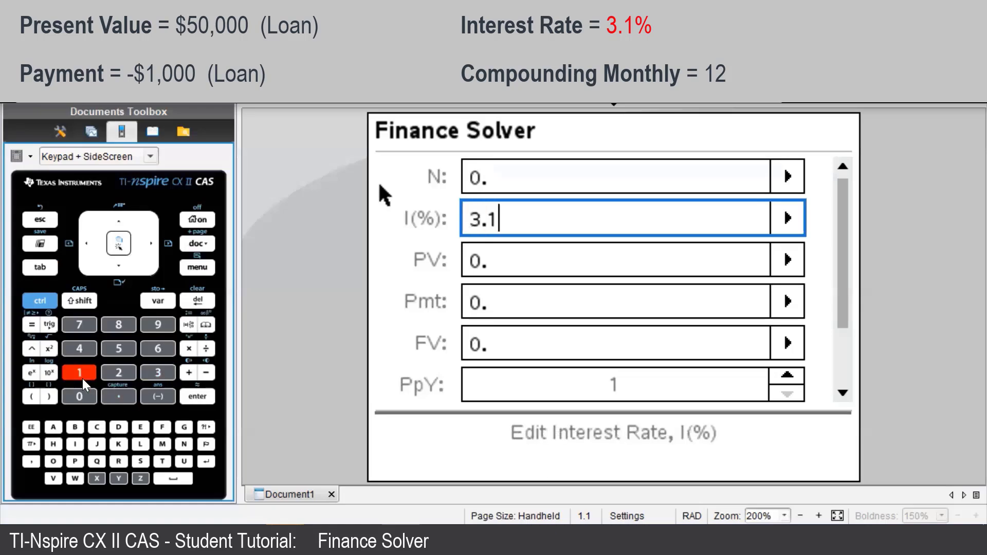
Enter 50000 as the present value PV
{"action": "left_click", "coordinate": [38, 266]}
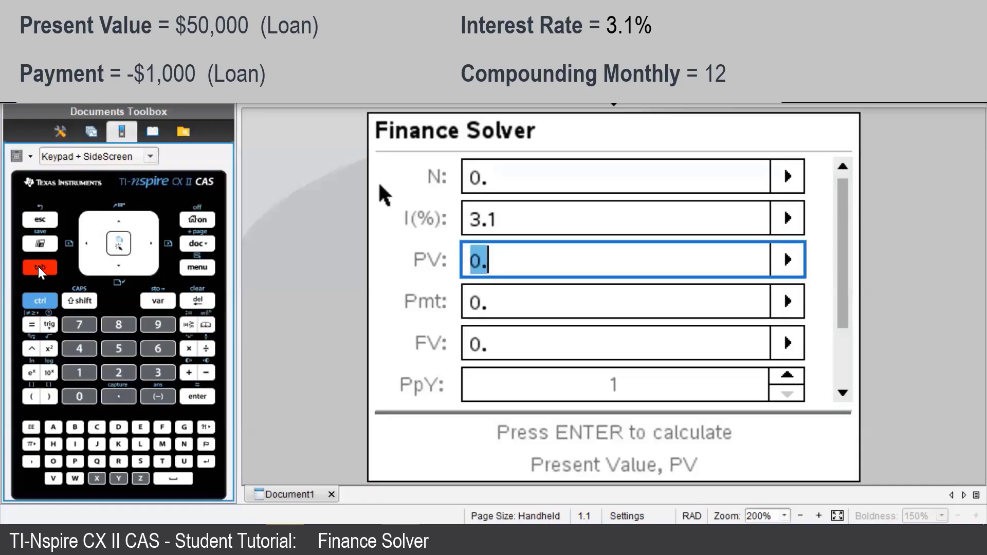
{"action": "left_click", "coordinate": [130, 351]}
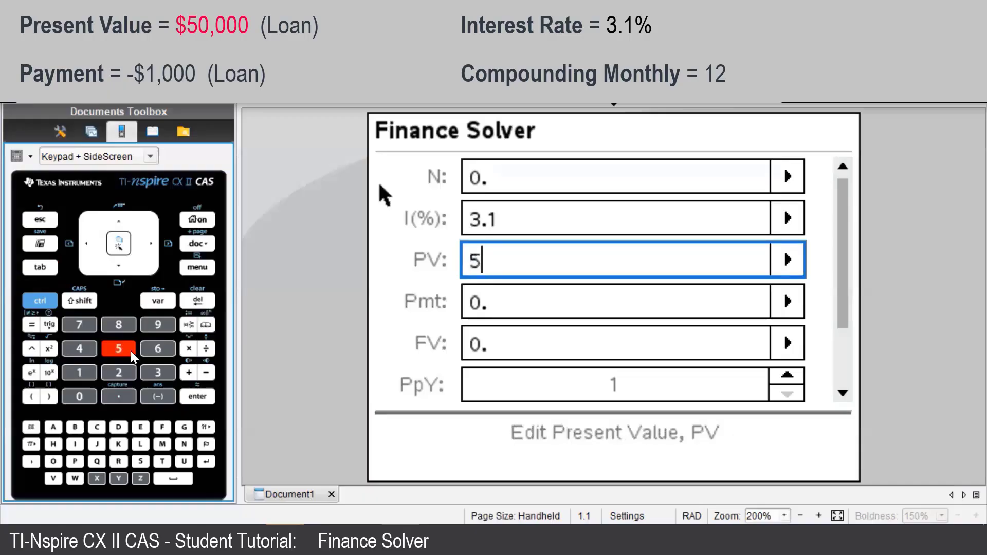
{"action": "left_click", "coordinate": [79, 398]}
{"action": "left_click", "coordinate": [79, 397]}
{"action": "left_click", "coordinate": [80, 397]}
{"action": "left_click", "coordinate": [79, 397]}
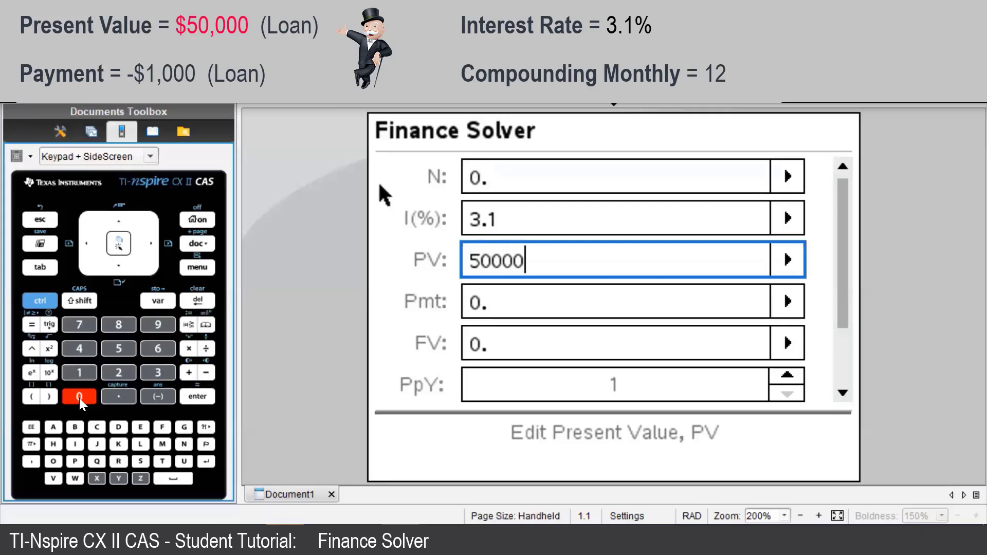
Enter -1000 as the payment Pmt
{"action": "left_click", "coordinate": [43, 269]}
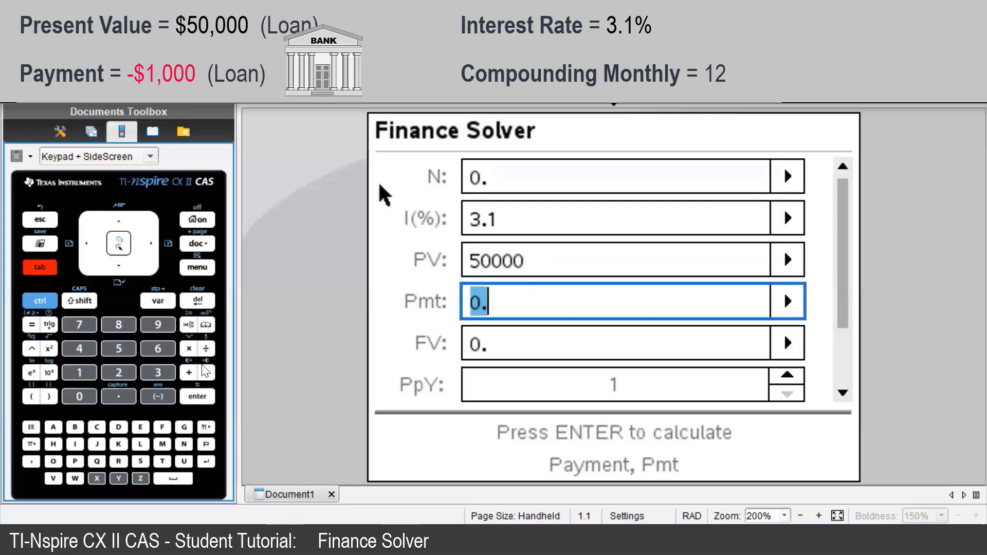
{"action": "left_click", "coordinate": [157, 395]}
{"action": "left_click", "coordinate": [89, 371]}
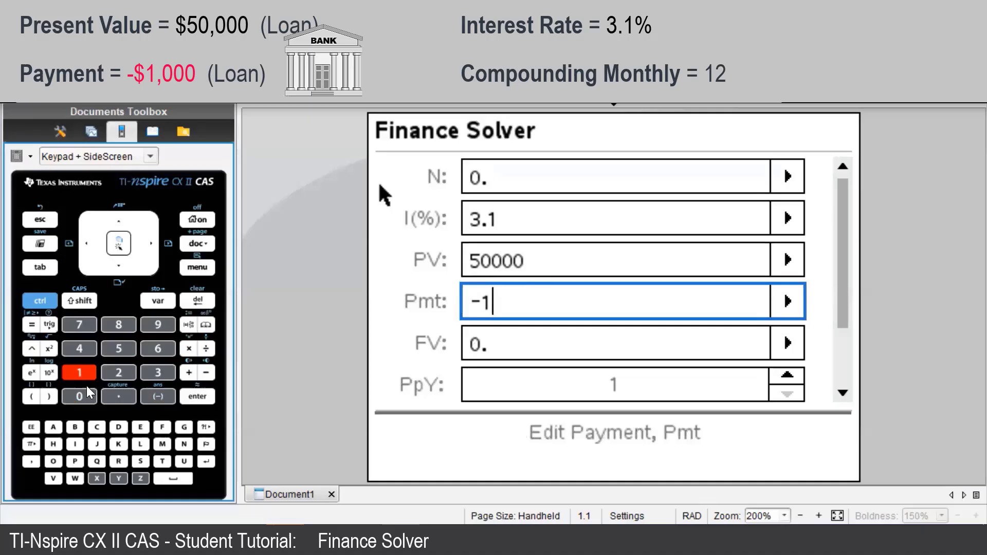
{"action": "left_click", "coordinate": [87, 396]}
{"action": "left_click", "coordinate": [87, 396]}
{"action": "left_click", "coordinate": [87, 396]}
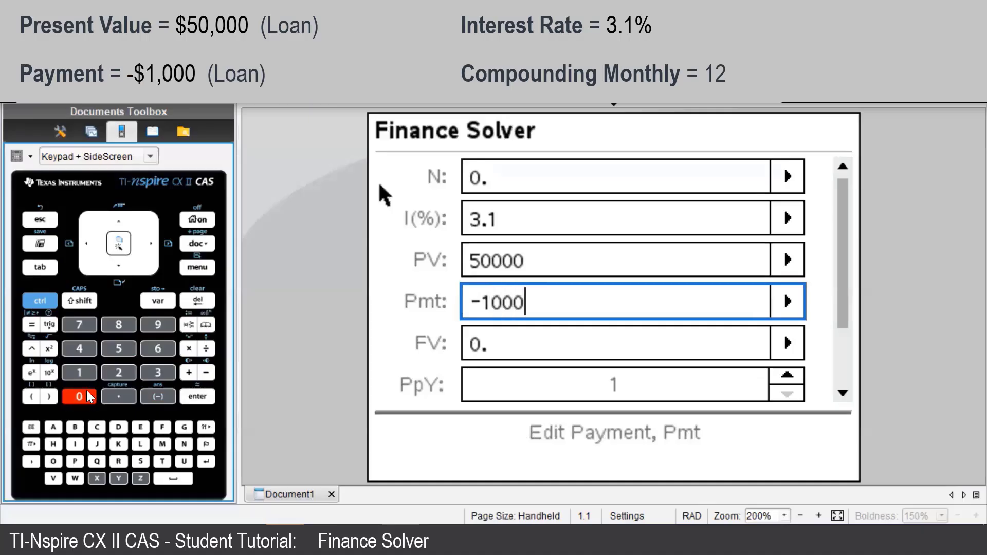
Set future value to 0 and payments per year to 12
{"action": "left_click", "coordinate": [43, 269]}
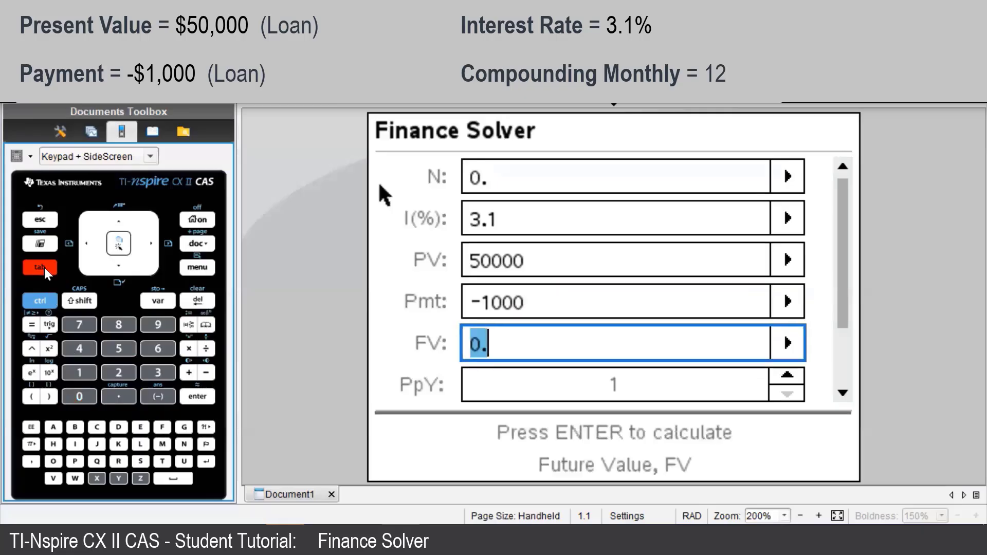
{"action": "left_click", "coordinate": [79, 403]}
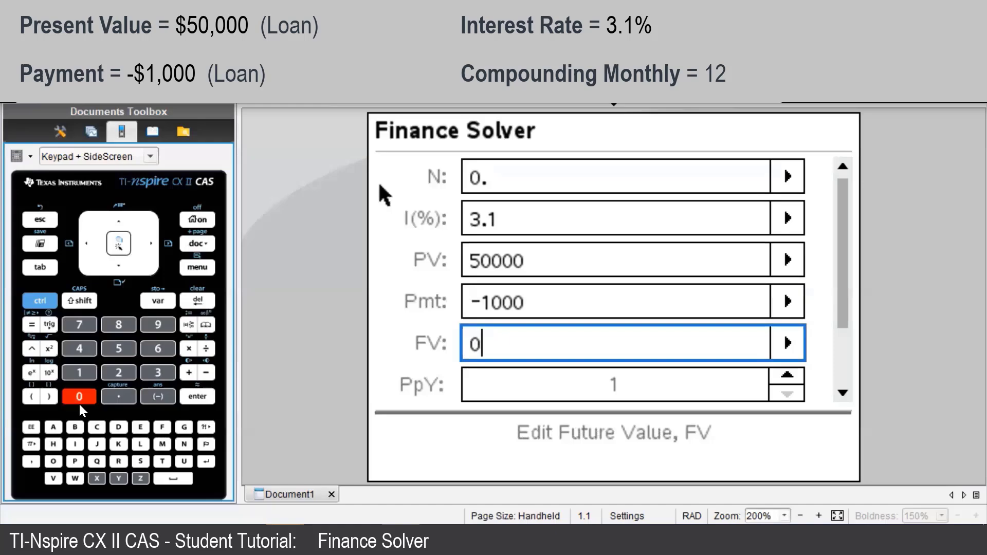
{"action": "left_click", "coordinate": [44, 268]}
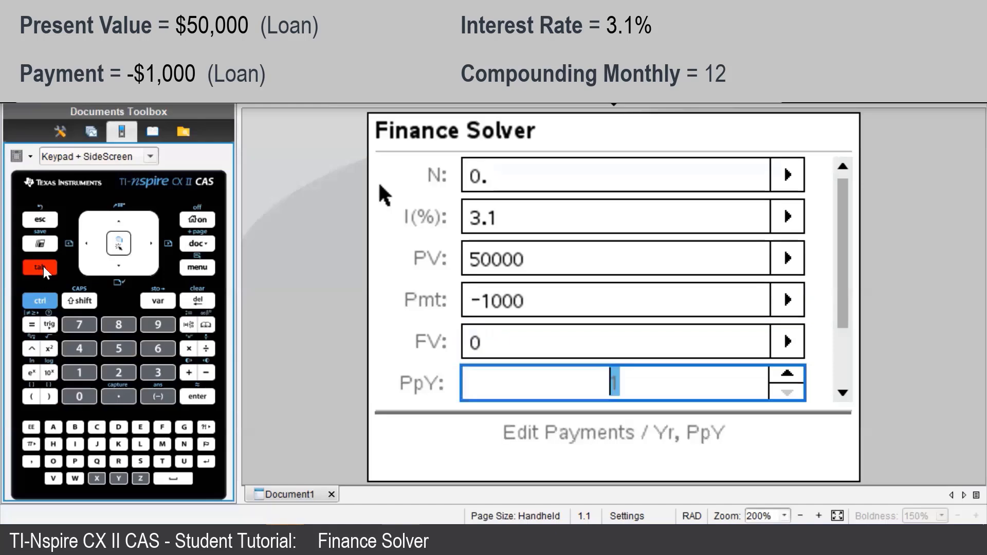
{"action": "left_click", "coordinate": [75, 367]}
{"action": "left_click", "coordinate": [114, 375]}
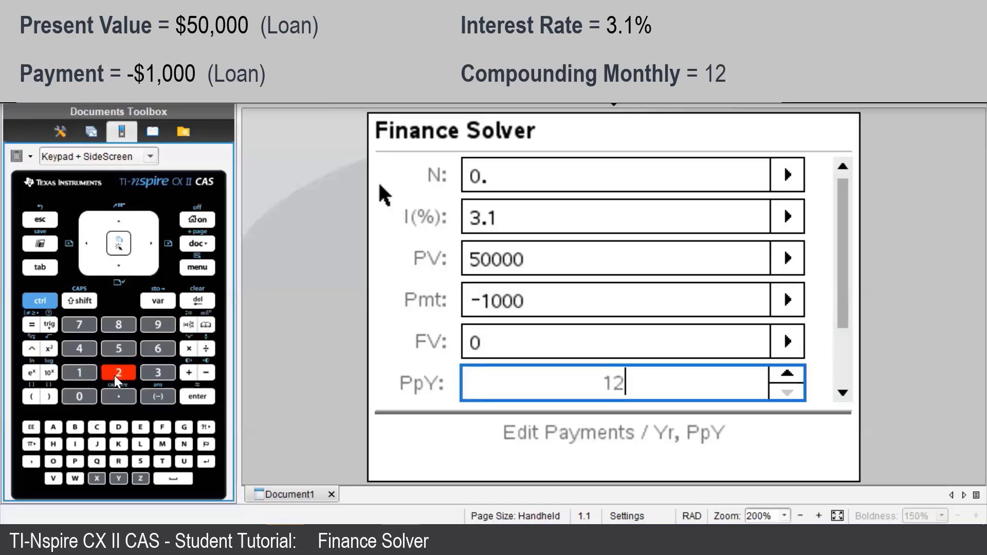
{"action": "left_click", "coordinate": [52, 267]}
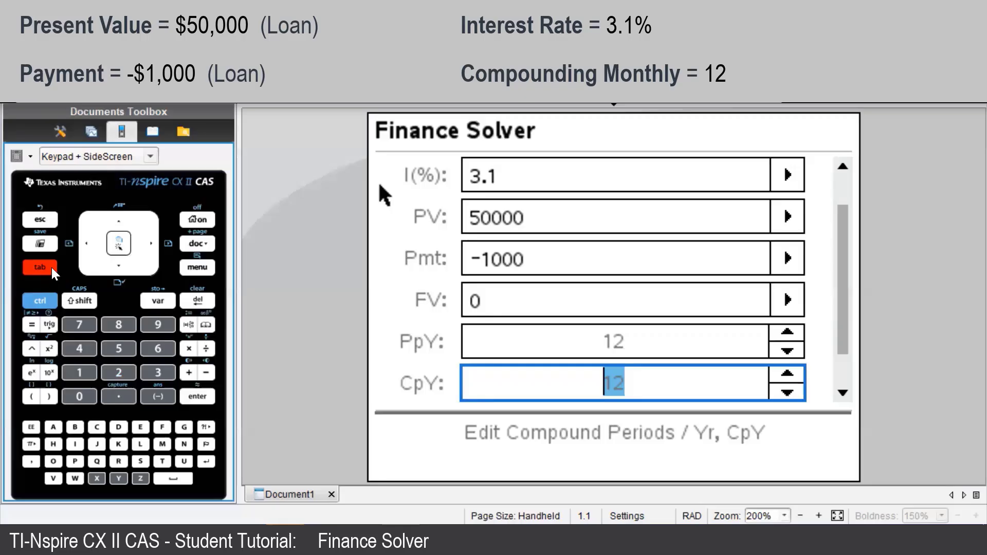
Solve the N field, yielding 53.606414746166 payments
{"action": "left_click", "coordinate": [52, 268]}
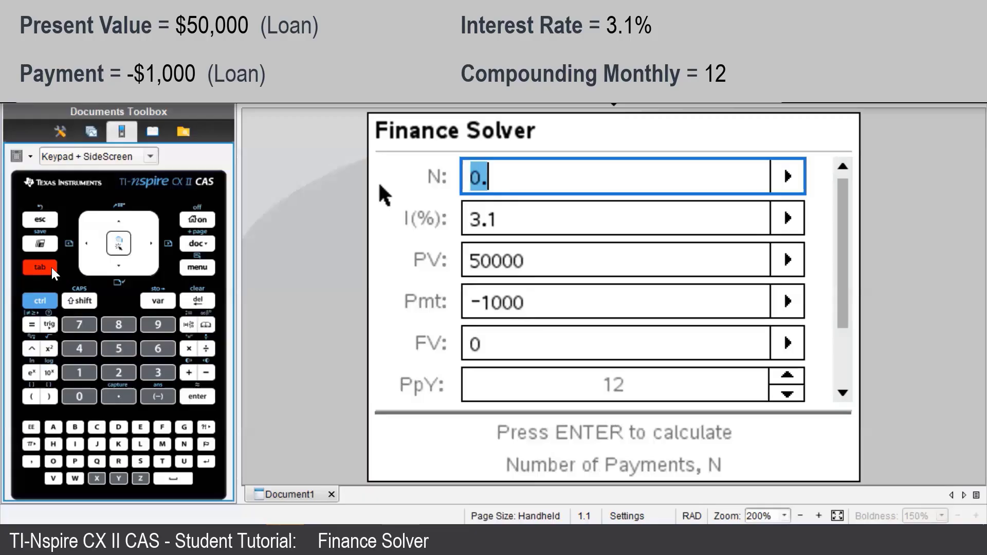
{"action": "left_click", "coordinate": [199, 398]}
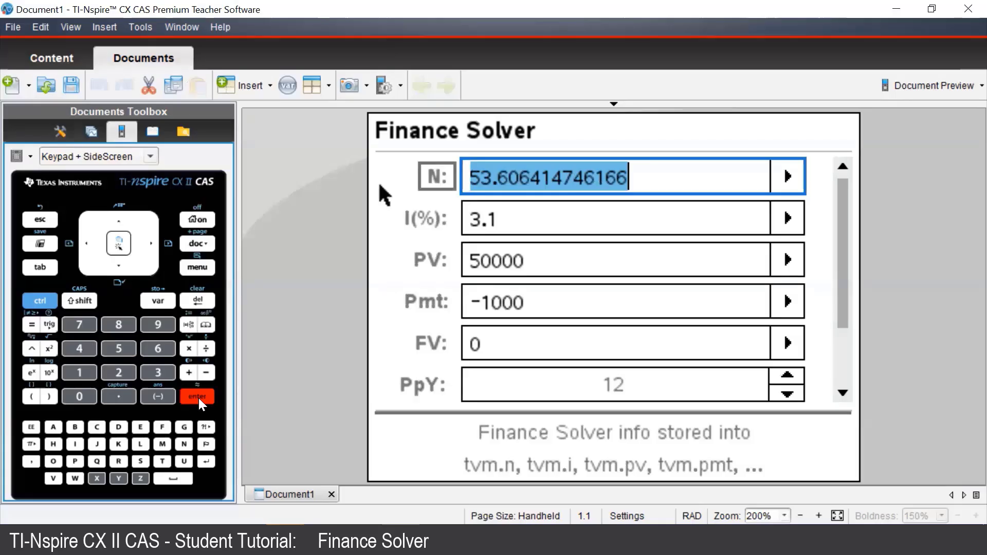
Enter 12 for N and solve FV, giving -39400.236901607
{"action": "left_click", "coordinate": [83, 374]}
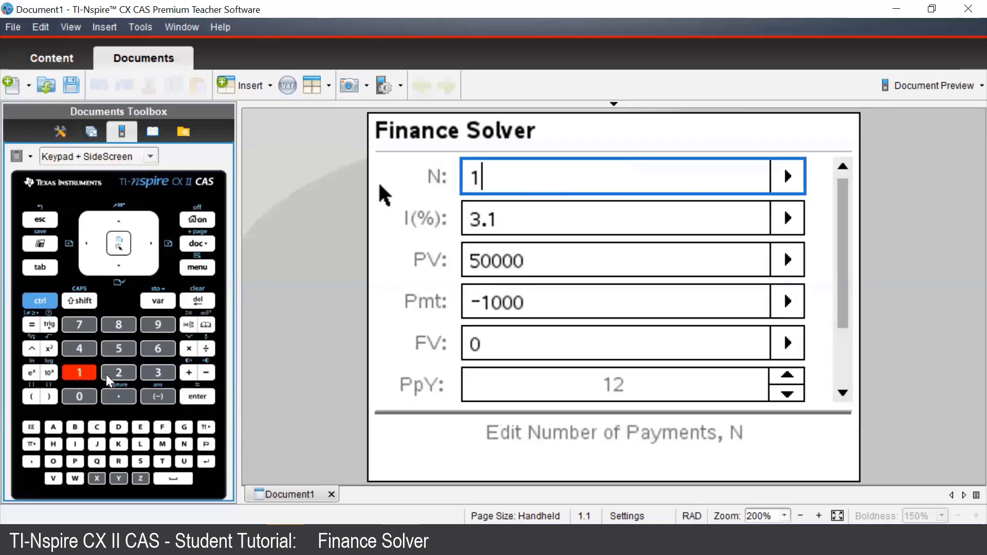
{"action": "left_click", "coordinate": [114, 374]}
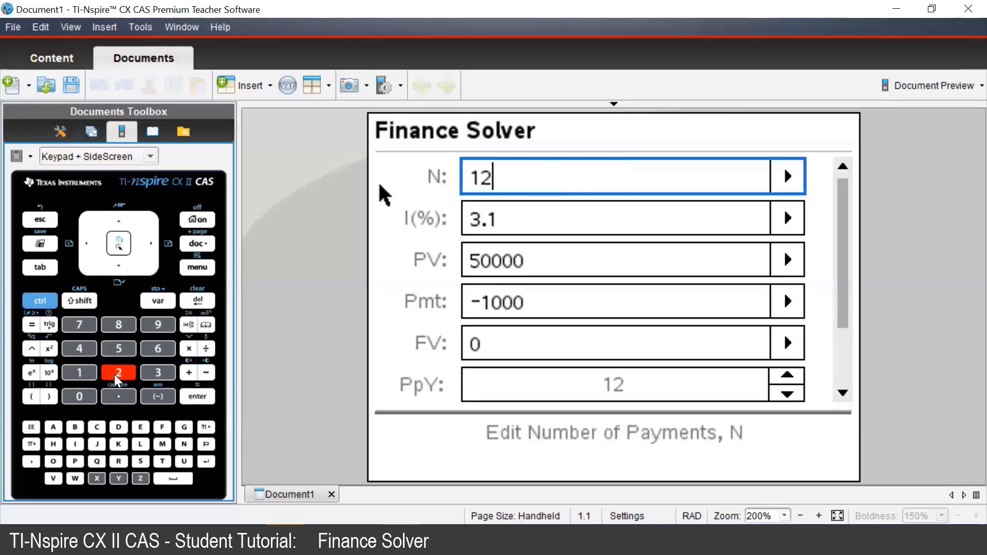
{"action": "left_click", "coordinate": [47, 266]}
{"action": "left_click", "coordinate": [47, 266]}
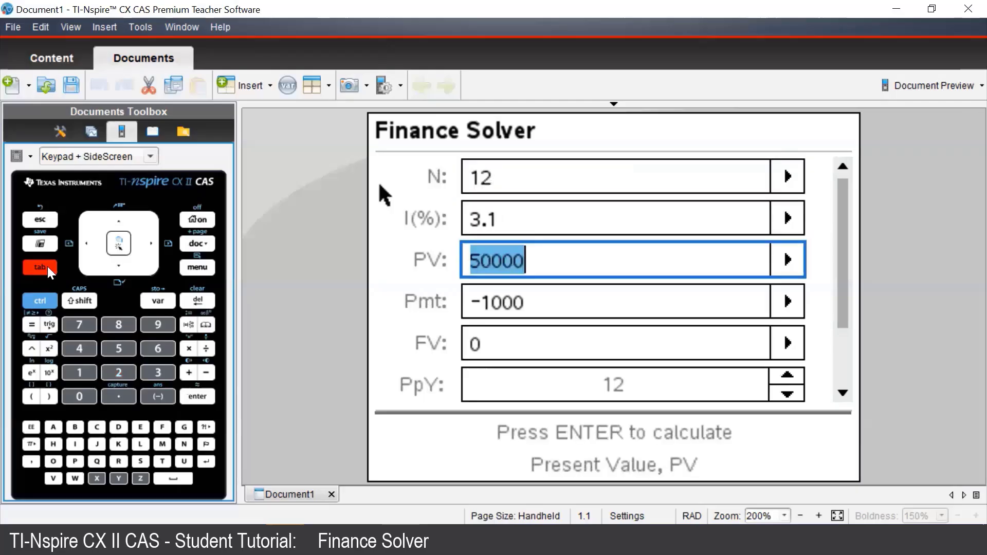
{"action": "left_click", "coordinate": [48, 265]}
{"action": "left_click", "coordinate": [47, 266]}
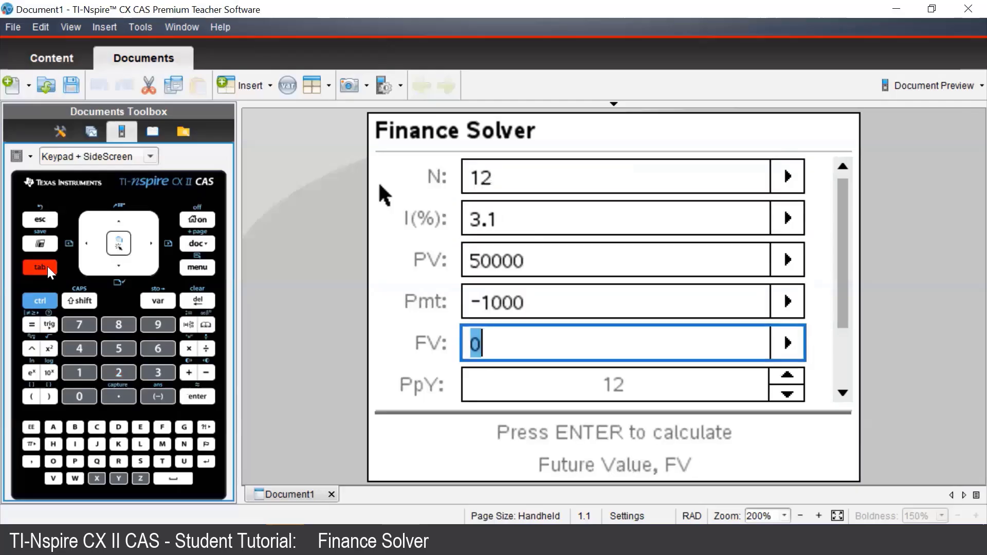
{"action": "left_click", "coordinate": [194, 398]}
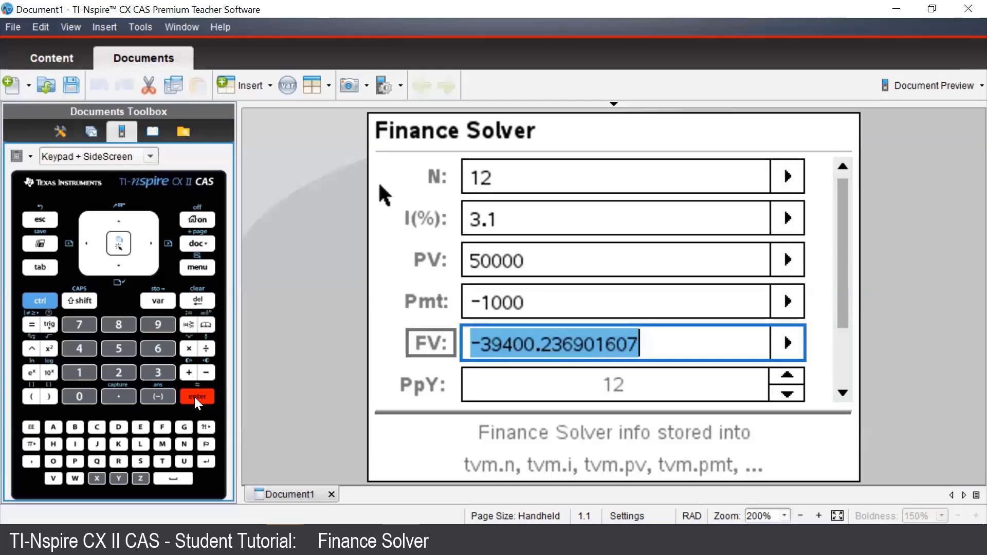
Reset FV to 0 and enter 48 as the number of payments N
{"action": "left_click", "coordinate": [79, 395]}
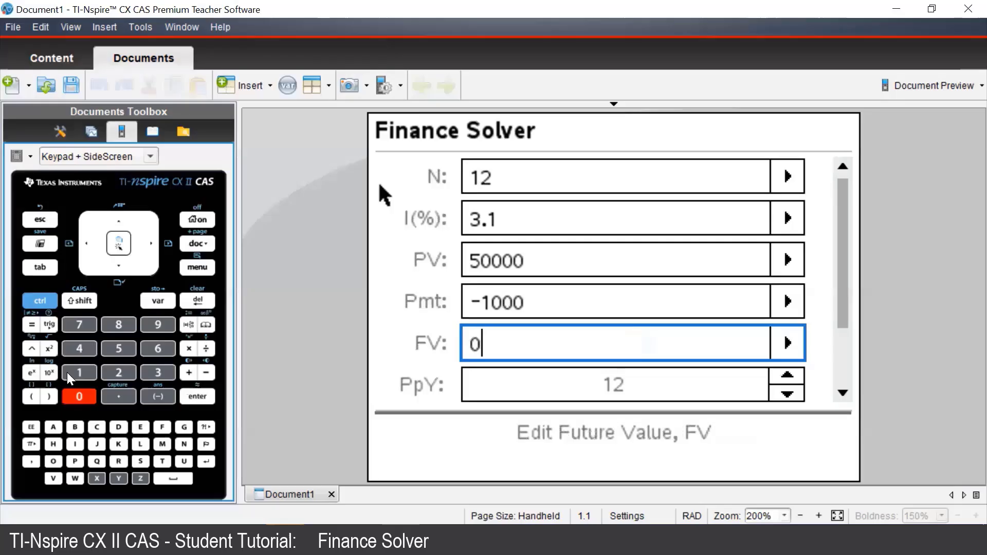
{"action": "left_click", "coordinate": [46, 266]}
{"action": "left_click", "coordinate": [46, 266]}
{"action": "left_click", "coordinate": [45, 266]}
{"action": "left_click", "coordinate": [46, 266]}
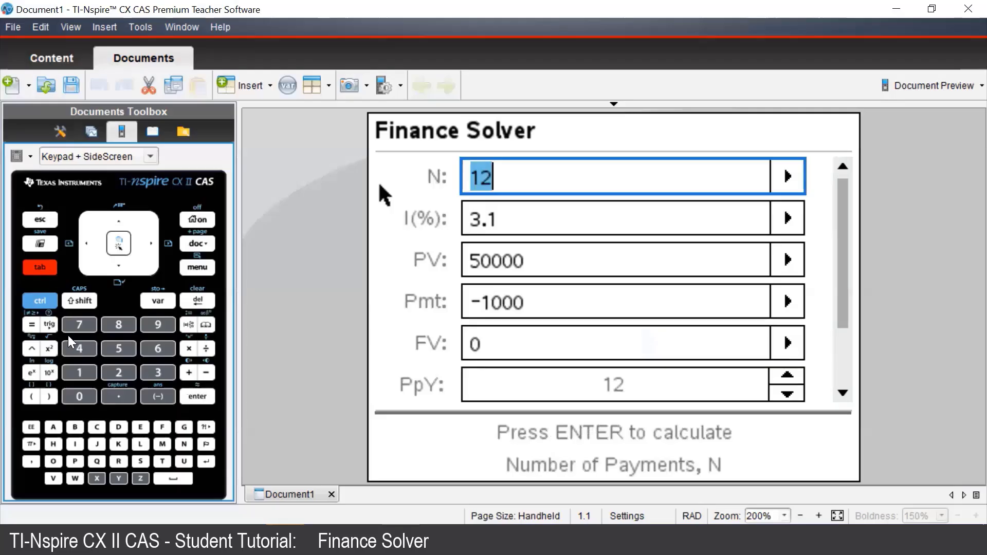
{"action": "left_click", "coordinate": [80, 348]}
{"action": "left_click", "coordinate": [112, 328]}
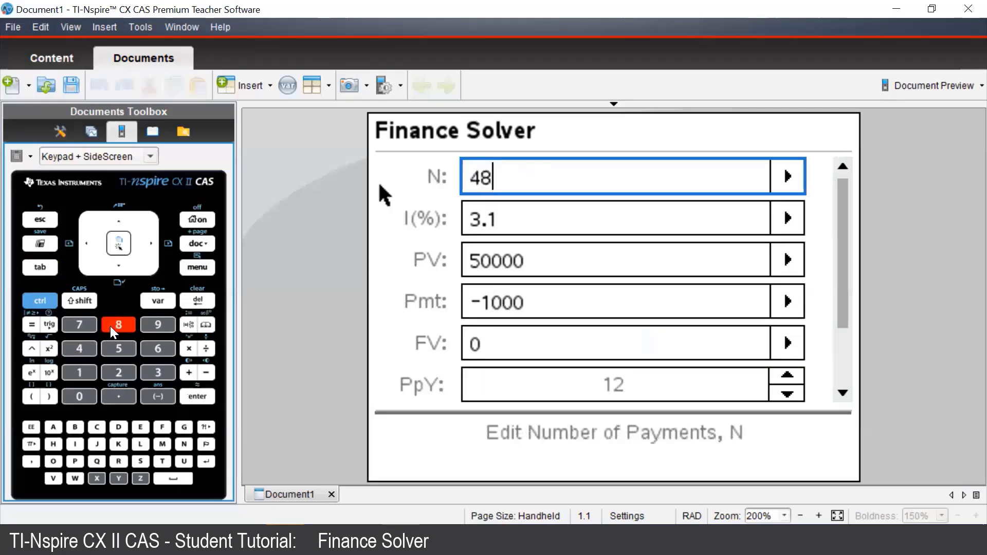
{"action": "left_click", "coordinate": [50, 270]}
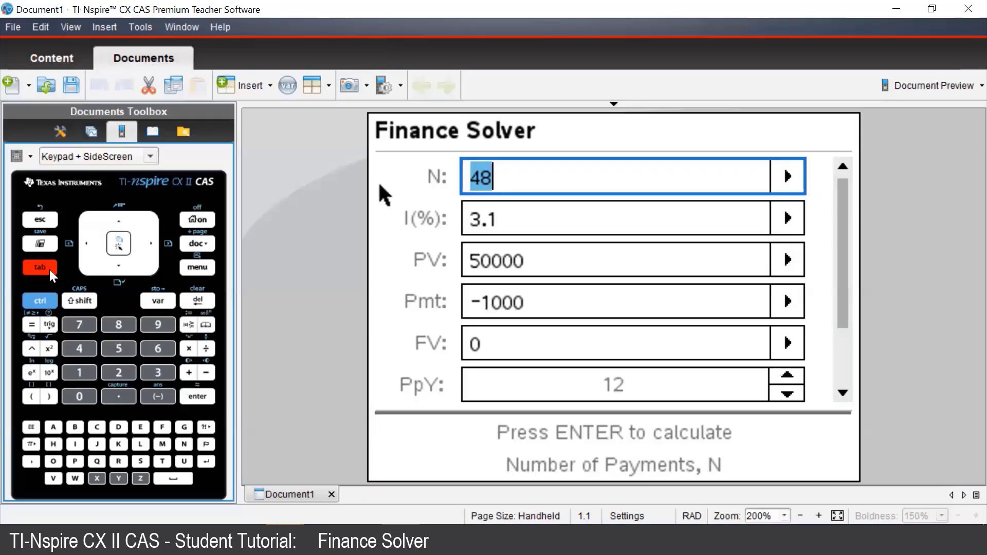
Solve for the payment Pmt, giving -1108.927568122
{"action": "left_click", "coordinate": [41, 268]}
{"action": "left_click", "coordinate": [40, 267]}
{"action": "left_click", "coordinate": [41, 267]}
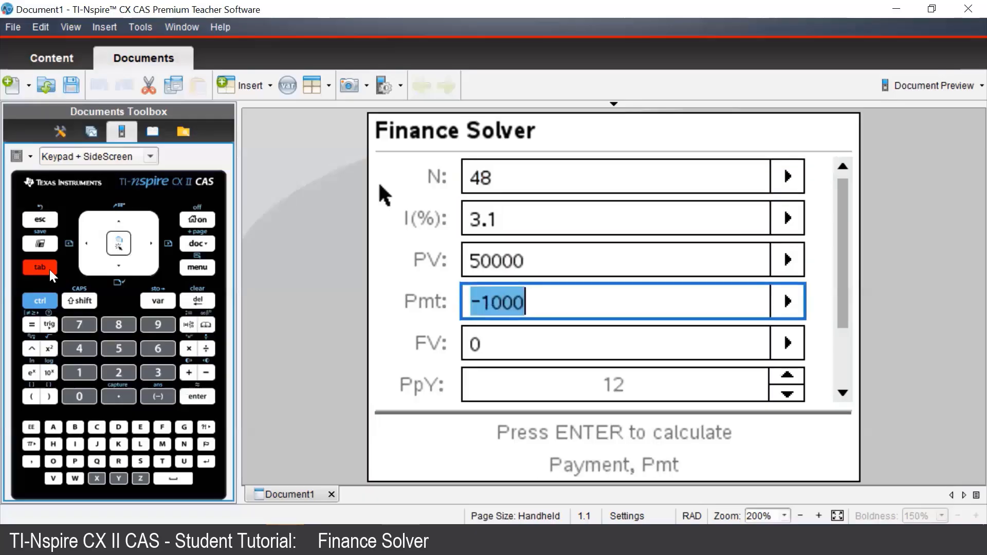
{"action": "left_click", "coordinate": [197, 399]}
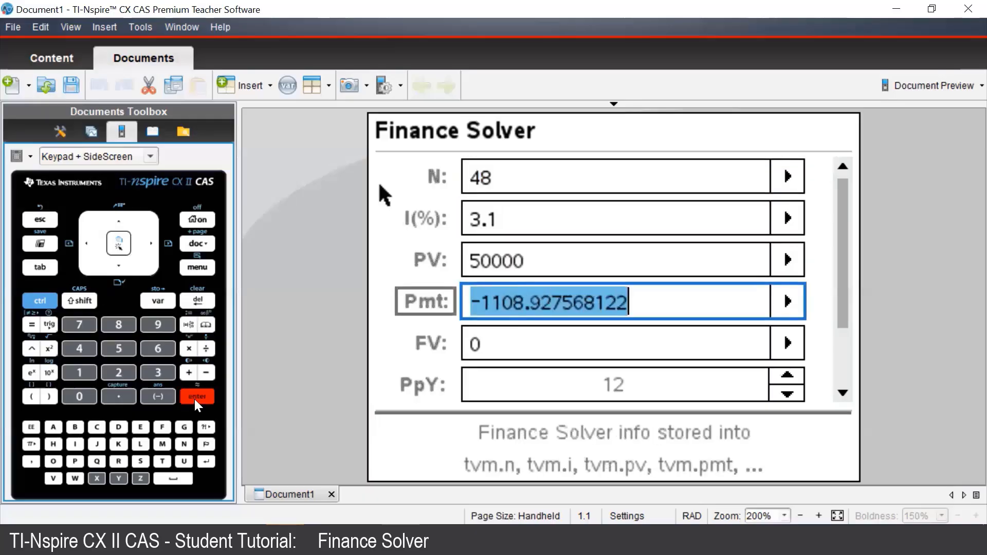